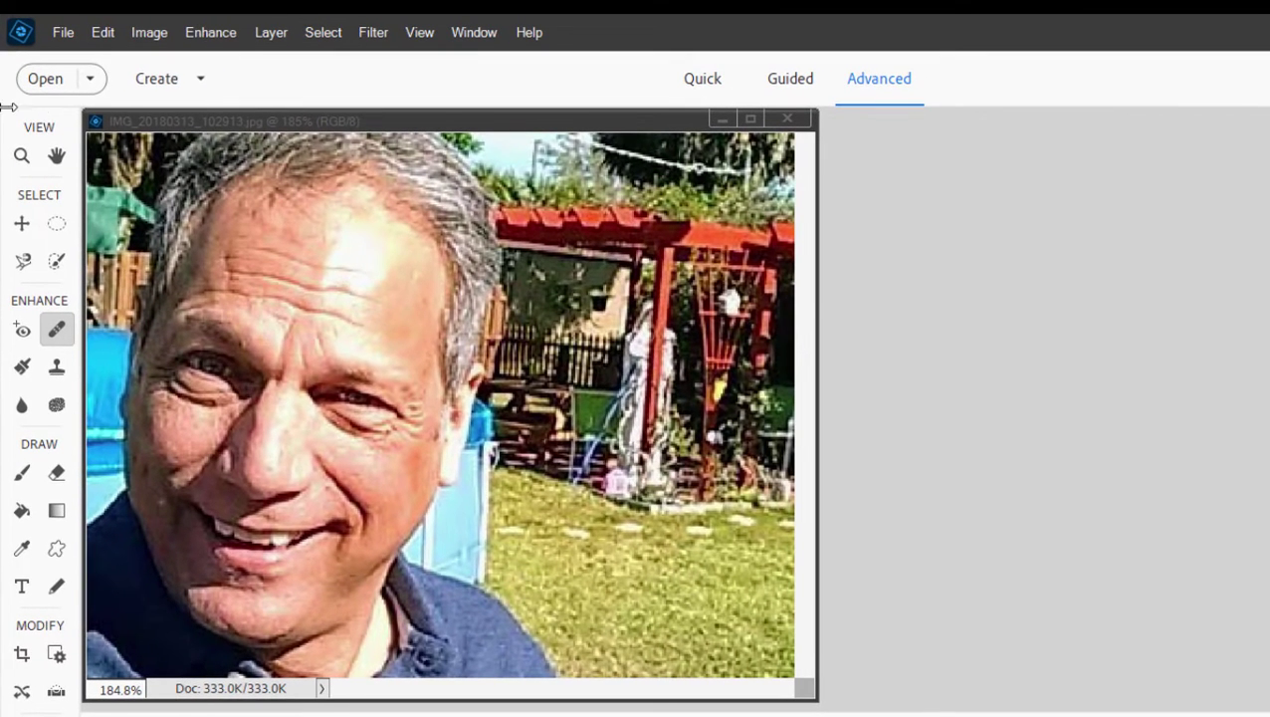
Step: Launch the Perfect Portrait guided edit from Guided > Special Edits on the backyard selfie
left_click(204, 34)
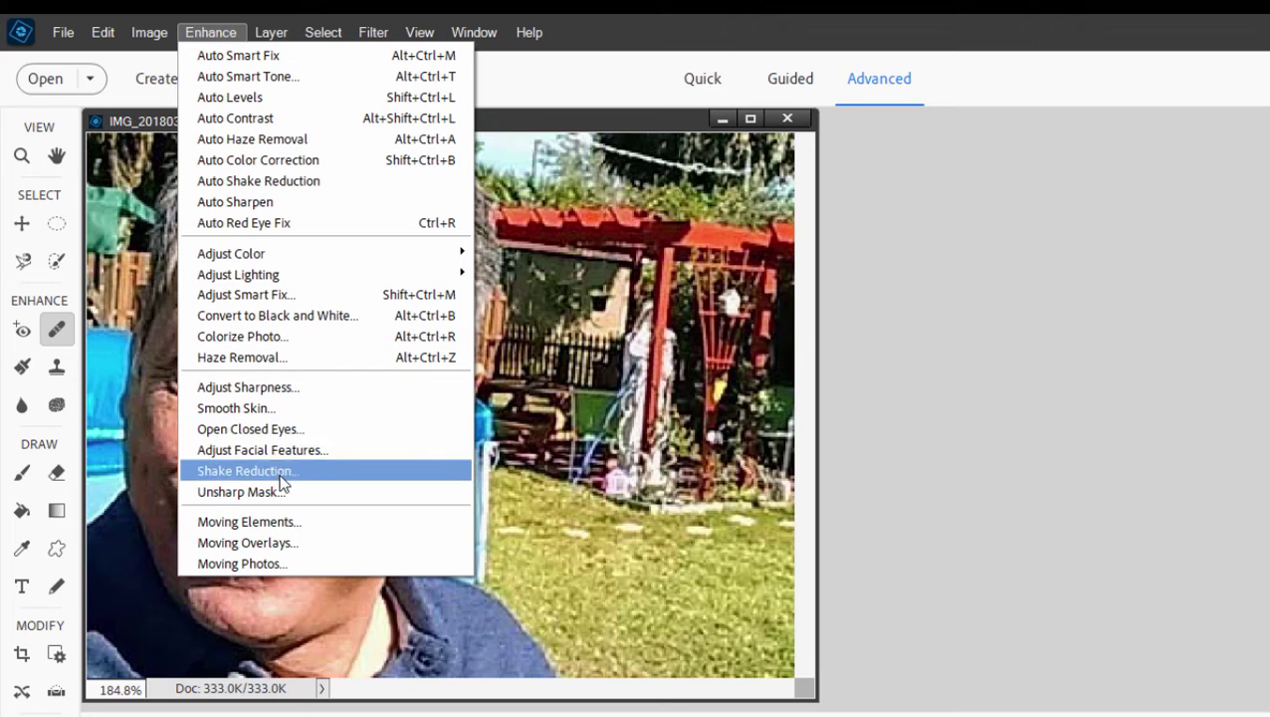
left_click(219, 40)
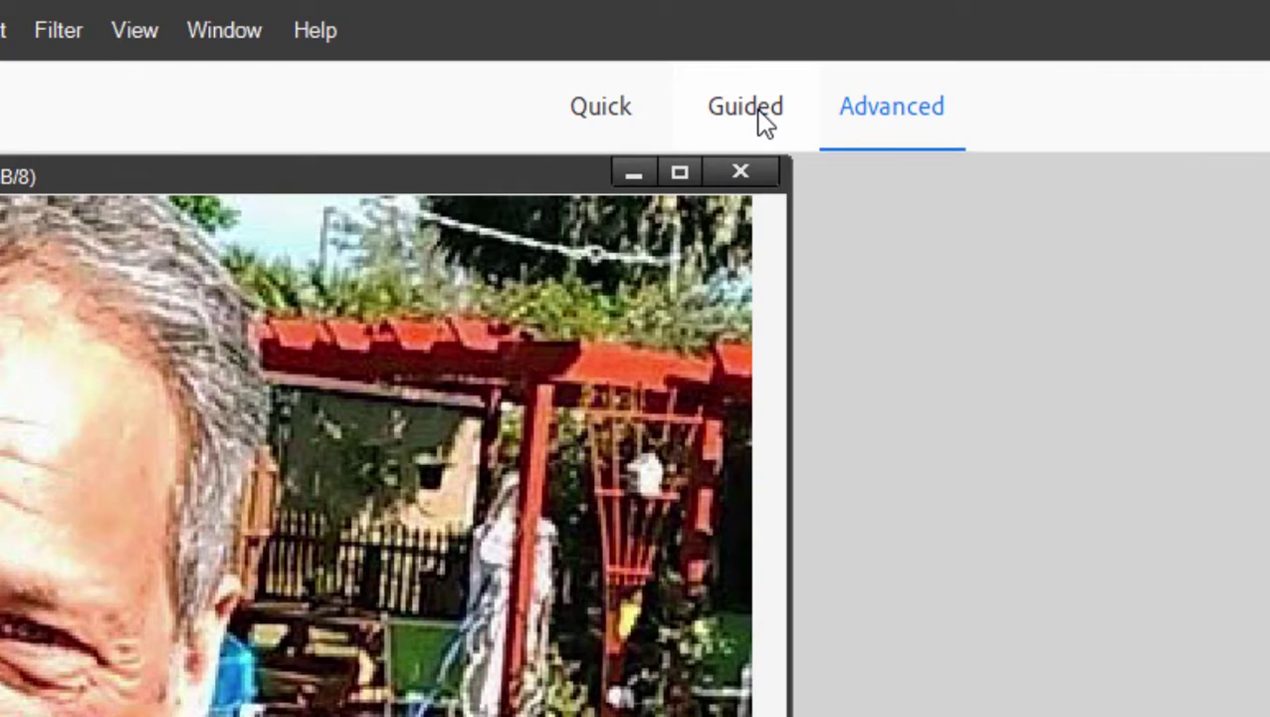
left_click(752, 109)
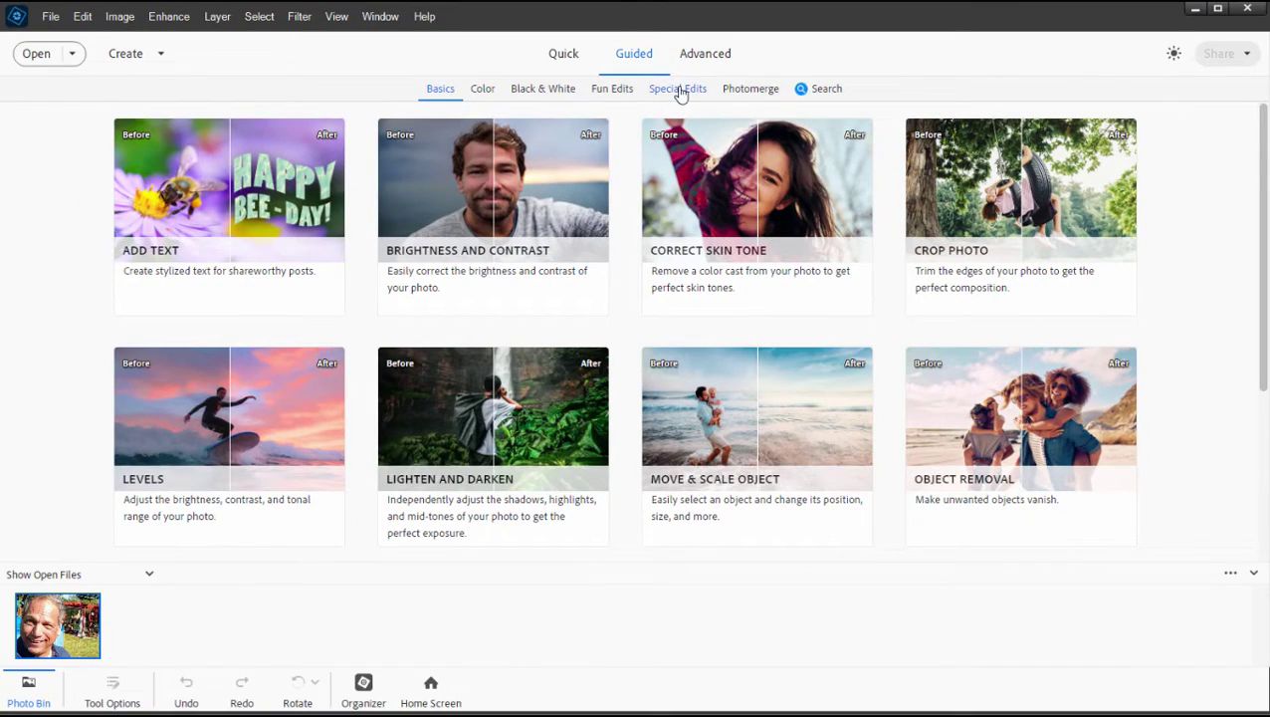
left_click(681, 92)
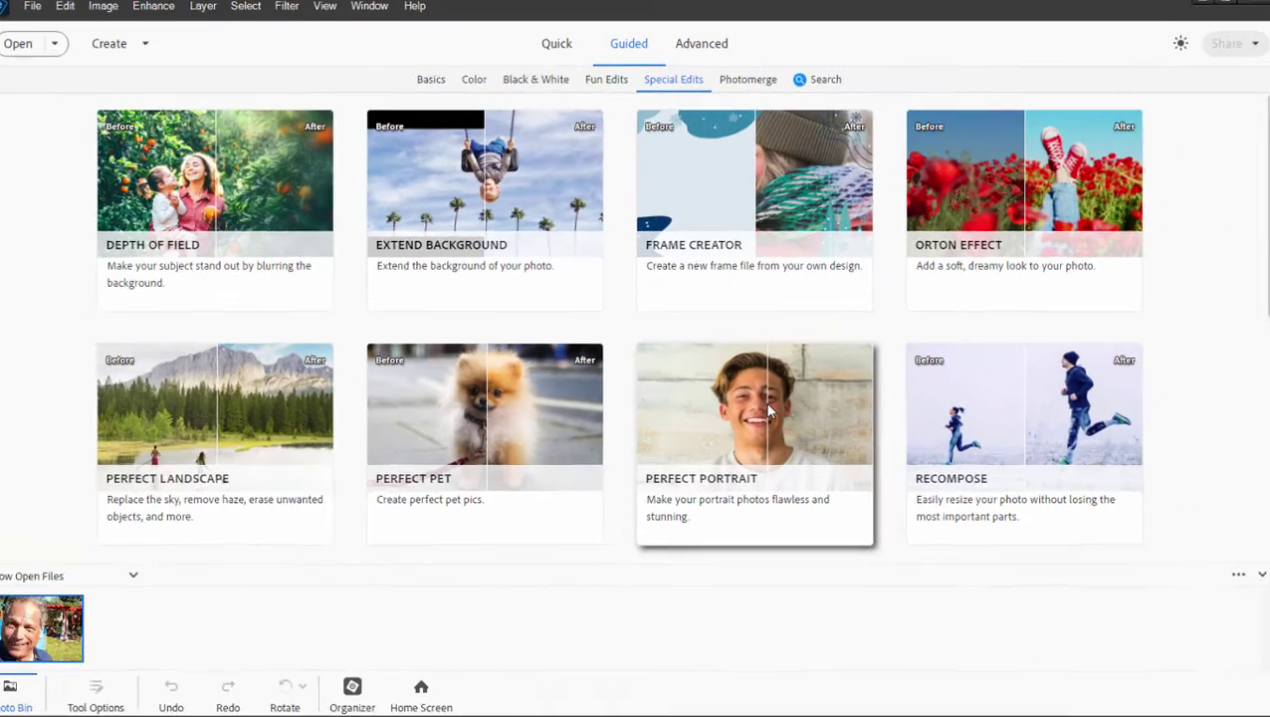
left_click(712, 361)
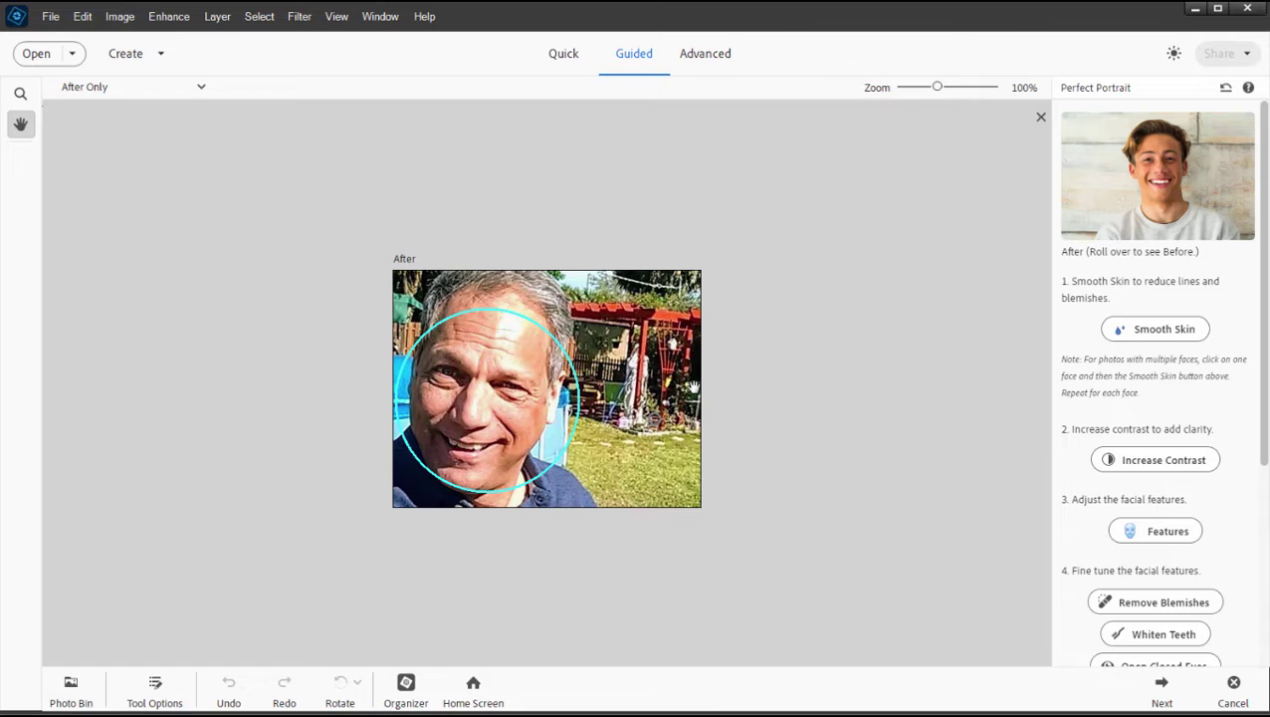
Step: Zoom the Perfect Portrait preview of the selfie to 200% with Ctrl++
key("ctrl+plus")
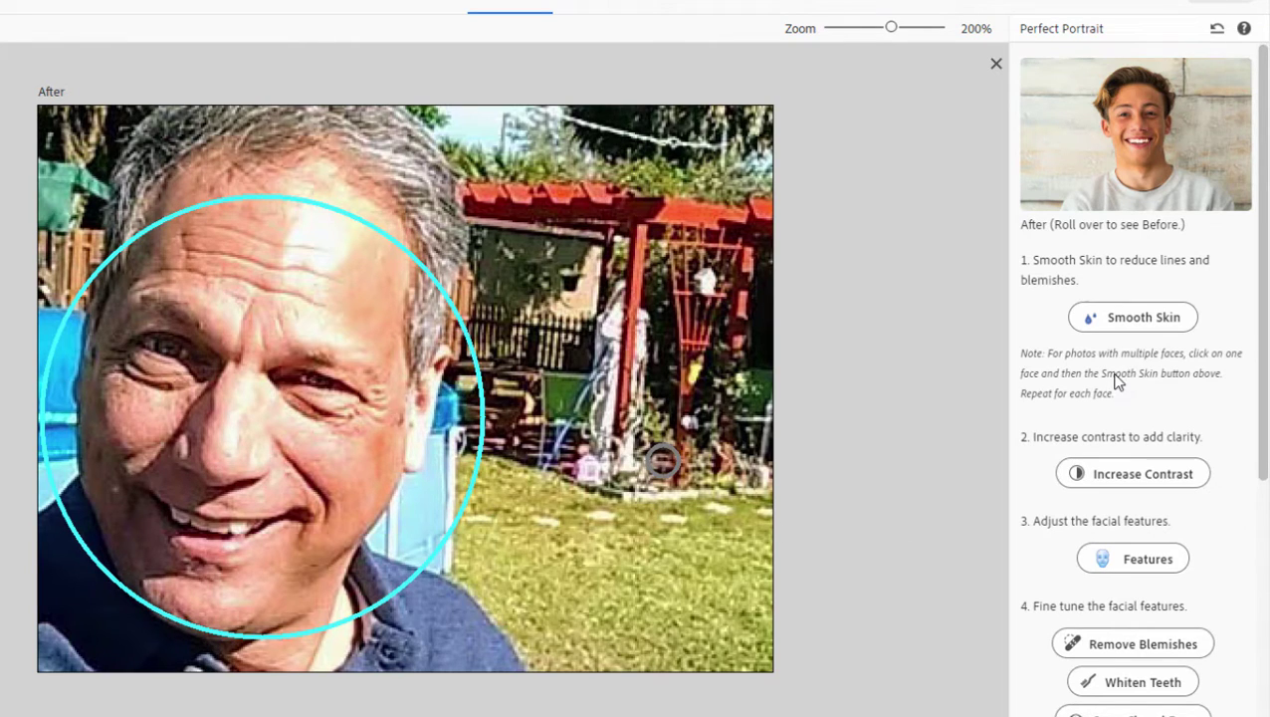
Step: Apply Smooth Skin at strength 100 and Increase Contrast, returning the view to 200%
left_click(1128, 324)
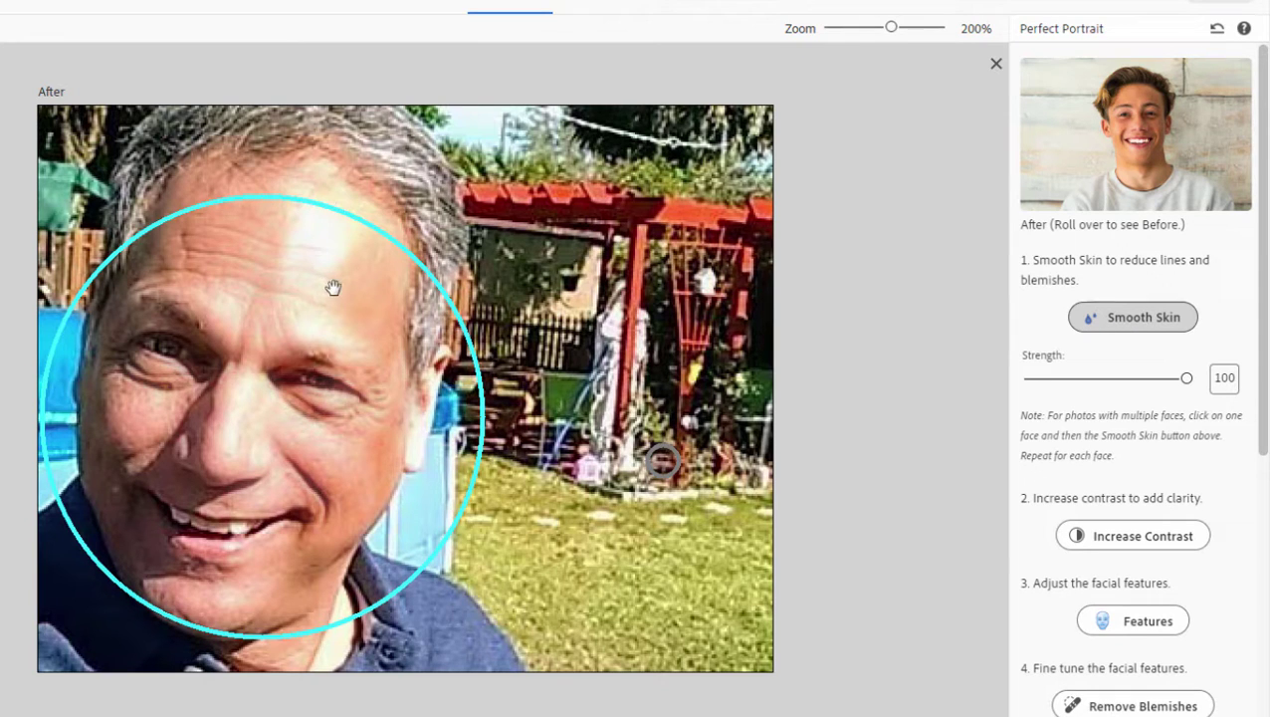
scroll(1264, 425, "down", 3)
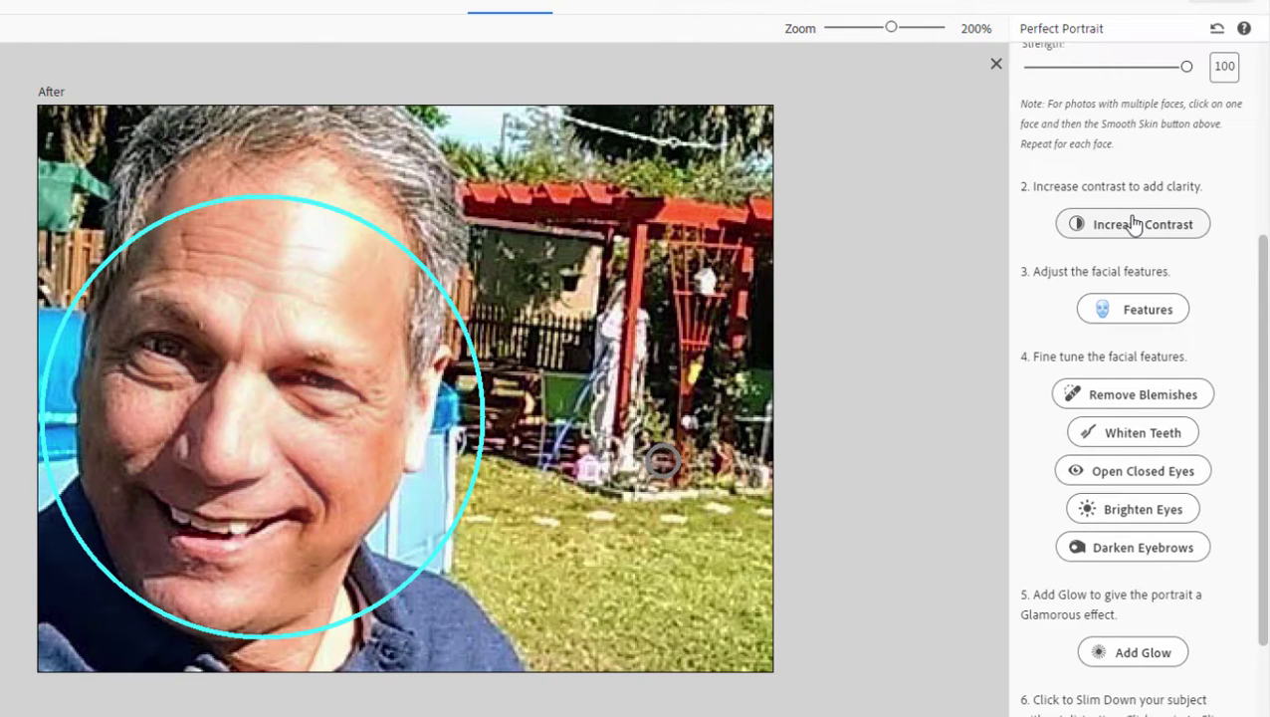
left_click(1133, 223)
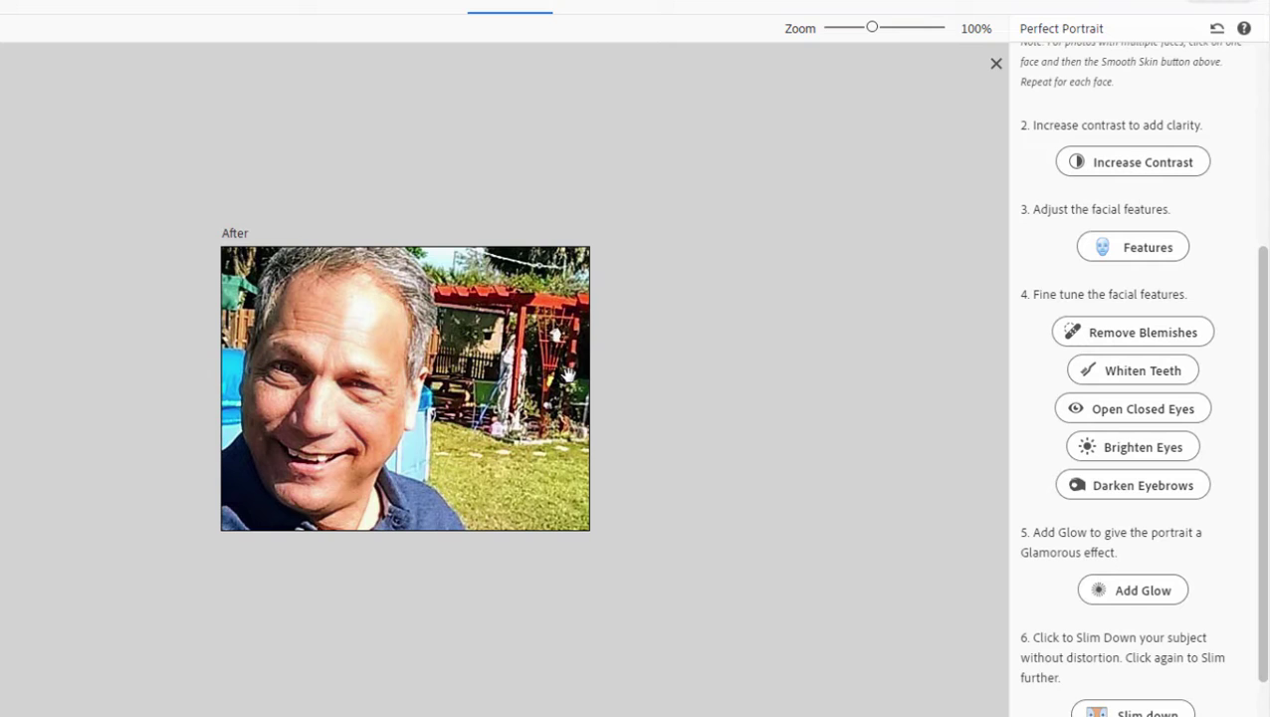
key("ctrl+plus")
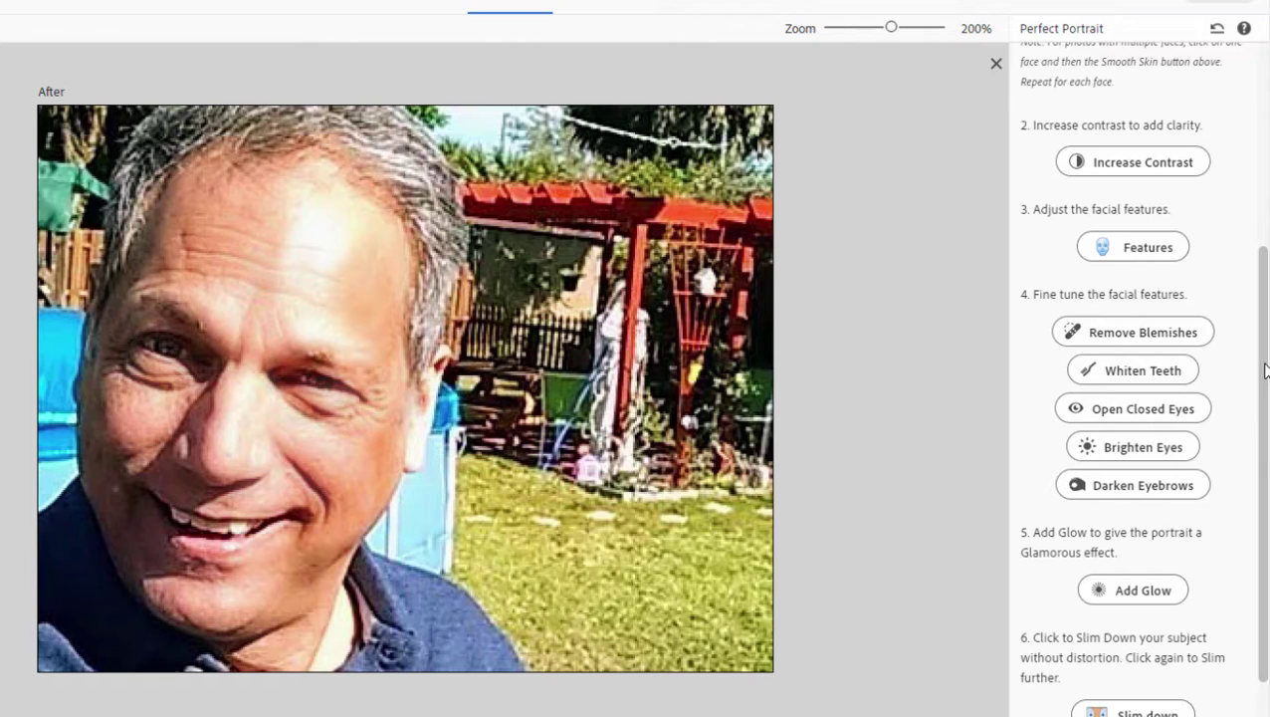
Step: Select the Brighten Eyes brush, then switch to the Darken Eyebrows brush
left_click_drag(1264, 370, 1263, 395)
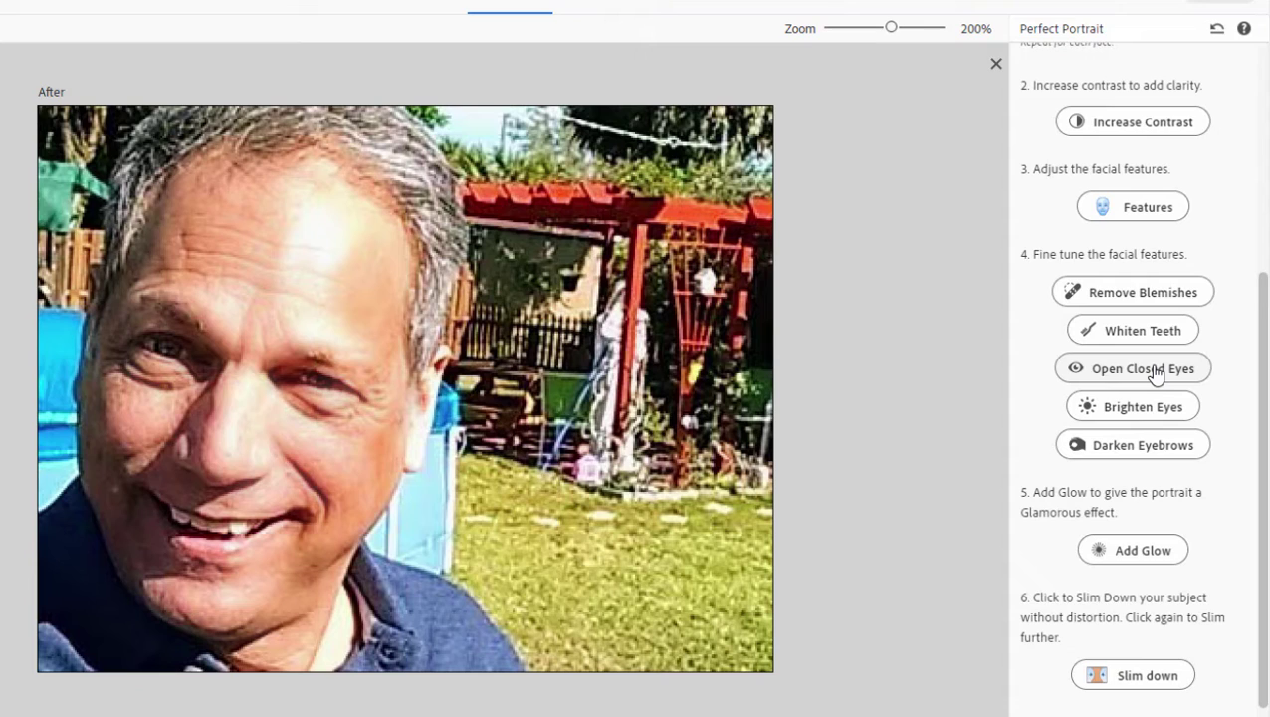
left_click(1180, 415)
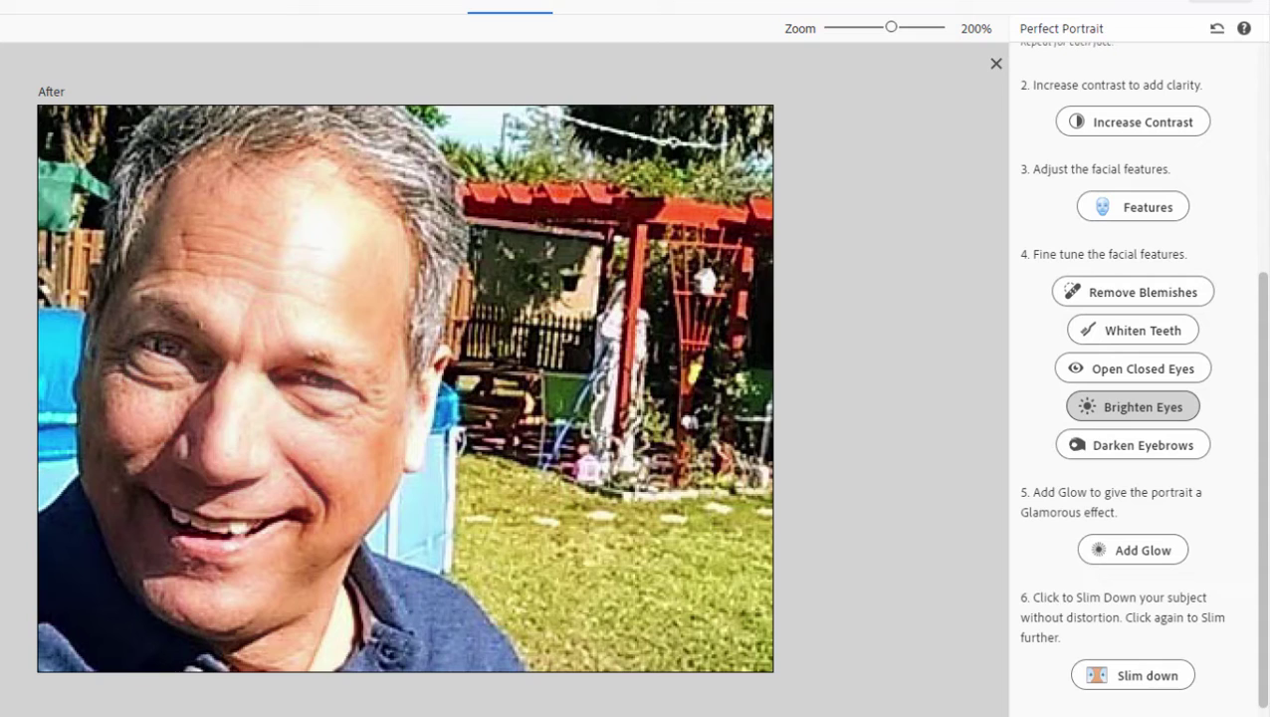
left_click(1180, 453)
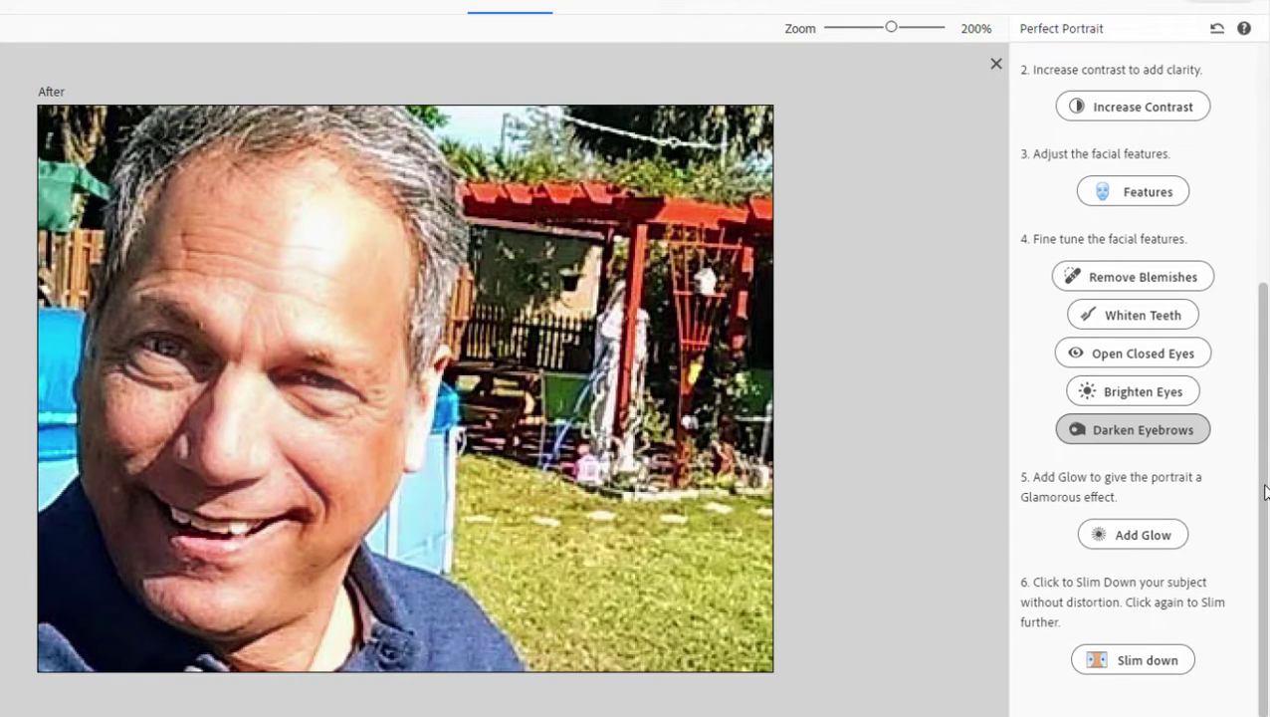
scroll(1263, 483, "down", 1)
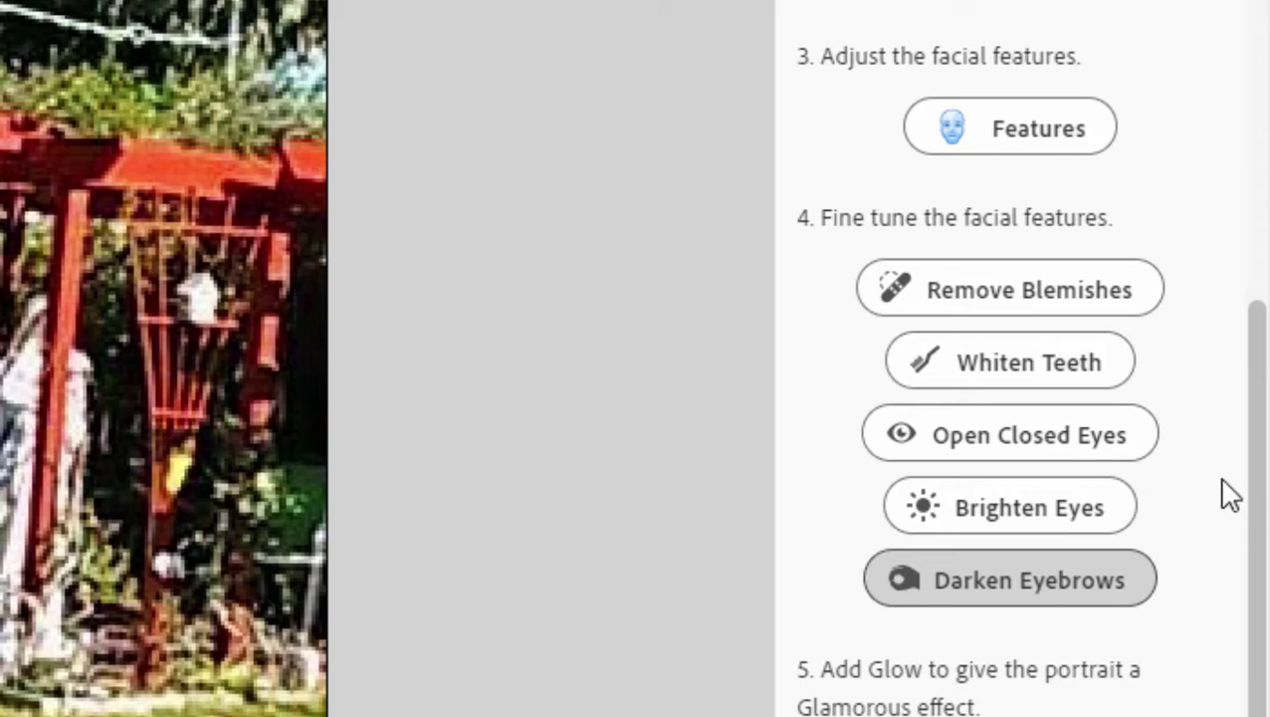
Step: Open Adjust Facial Features at 200% zoom and dismiss the choose-a-face warning
left_click_drag(1260, 430, 1248, 275)
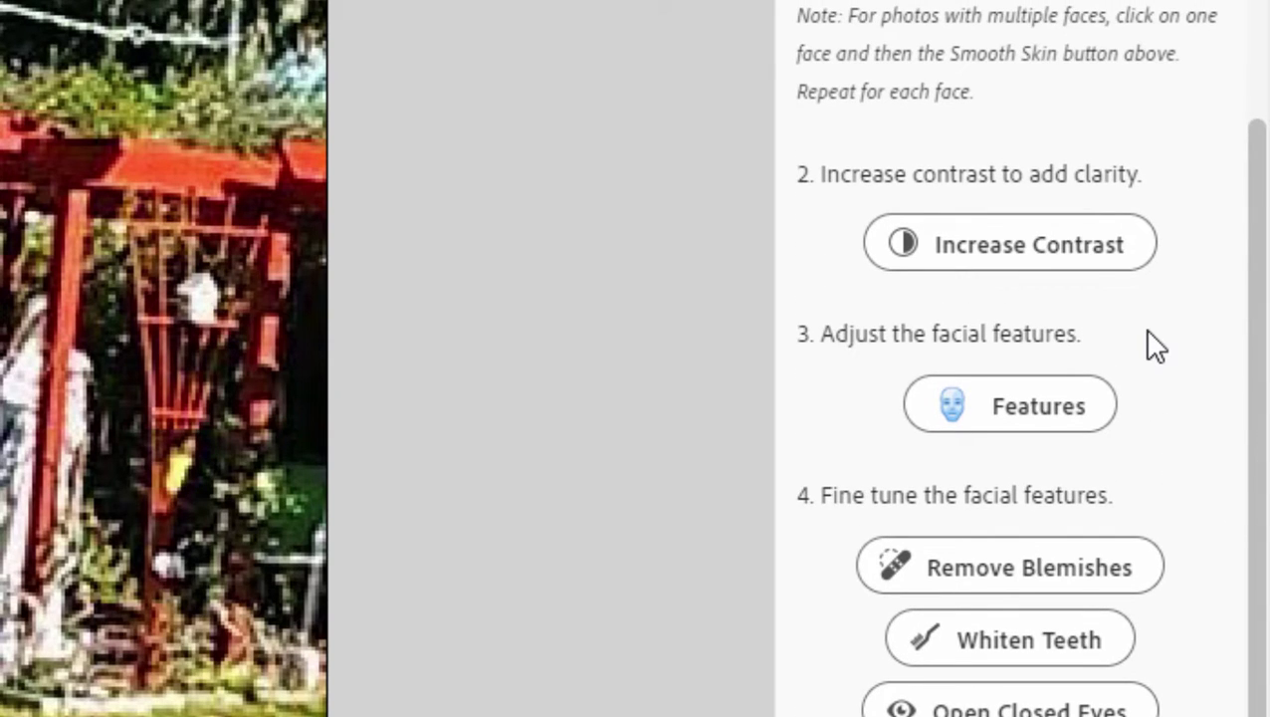
left_click(1023, 417)
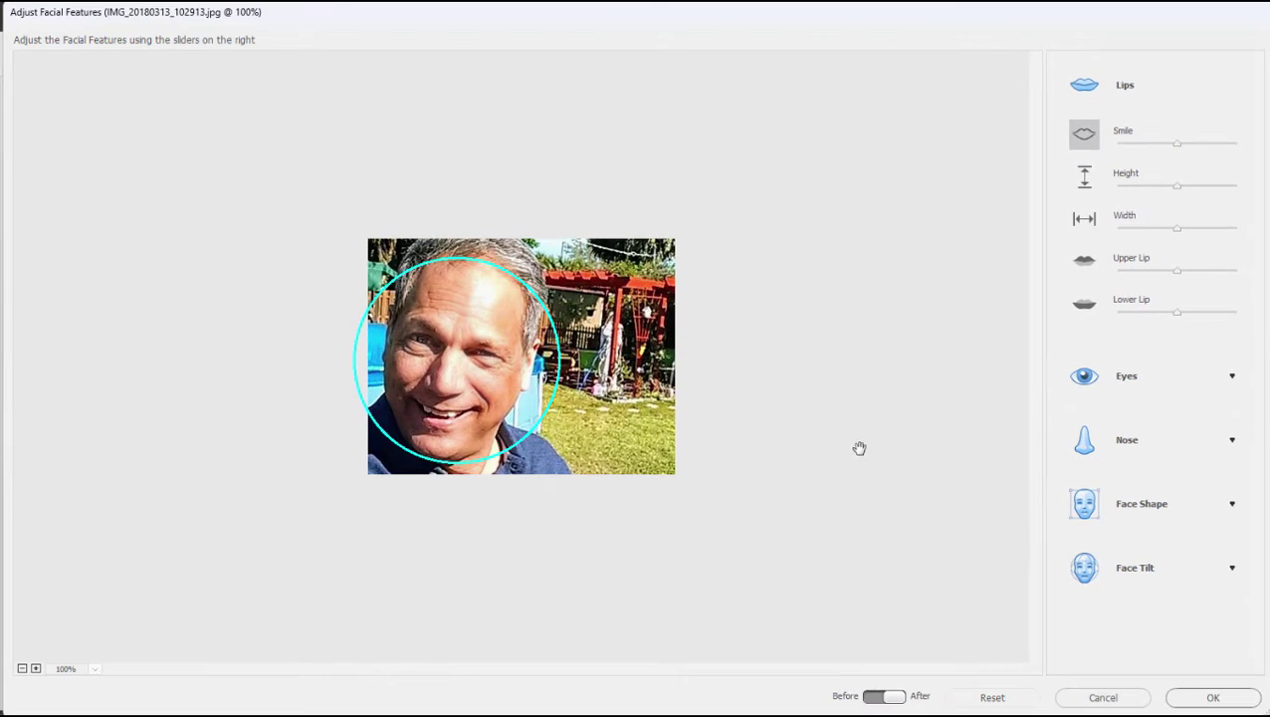
left_click(844, 413)
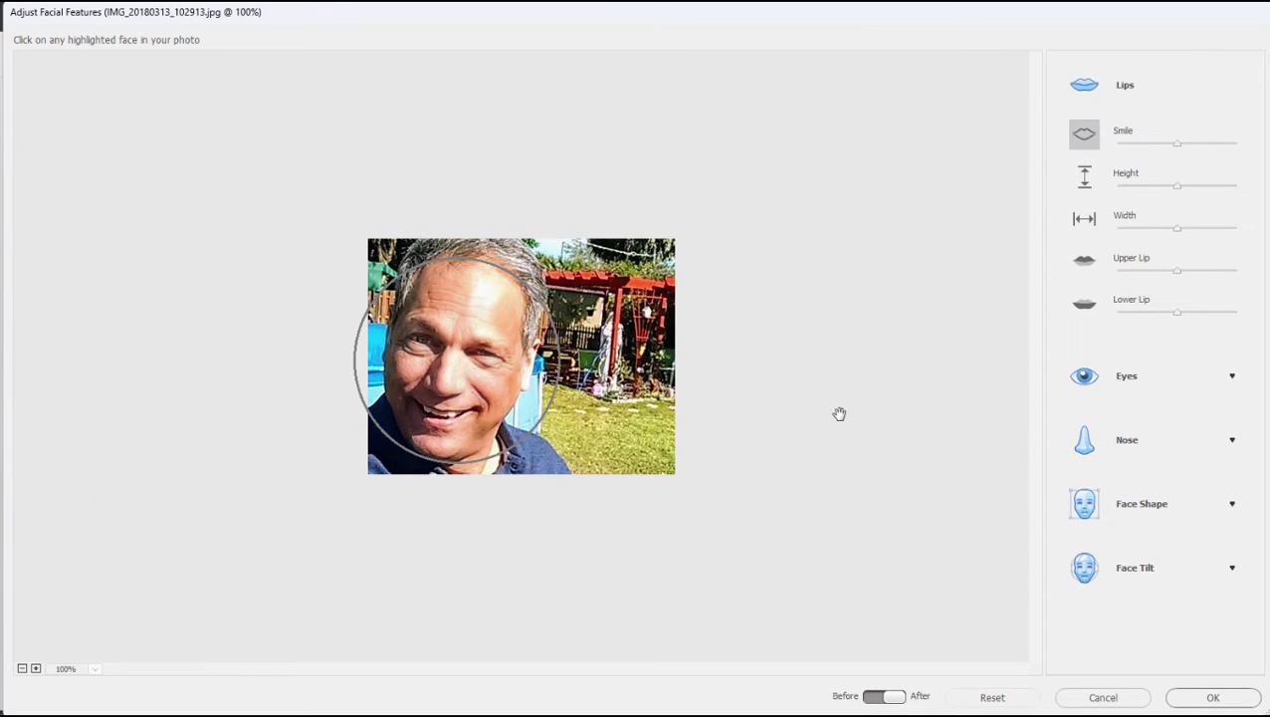
key("ctrl+plus")
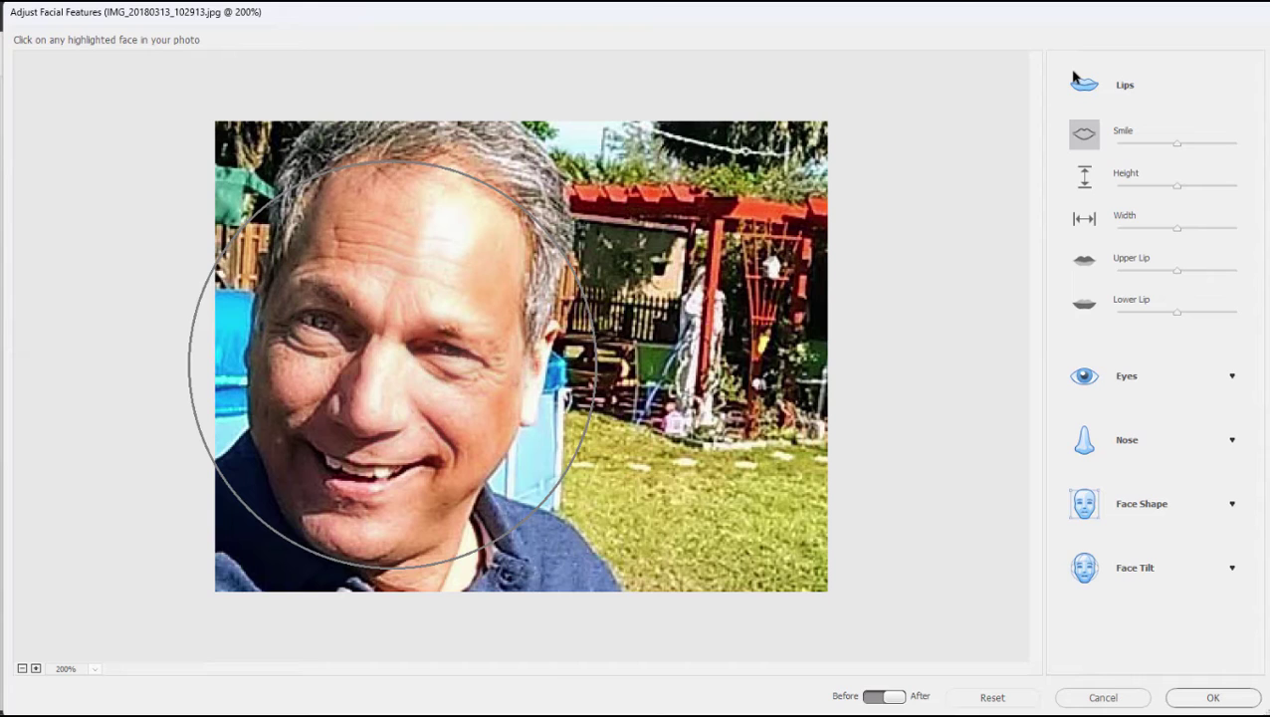
left_click(1178, 144)
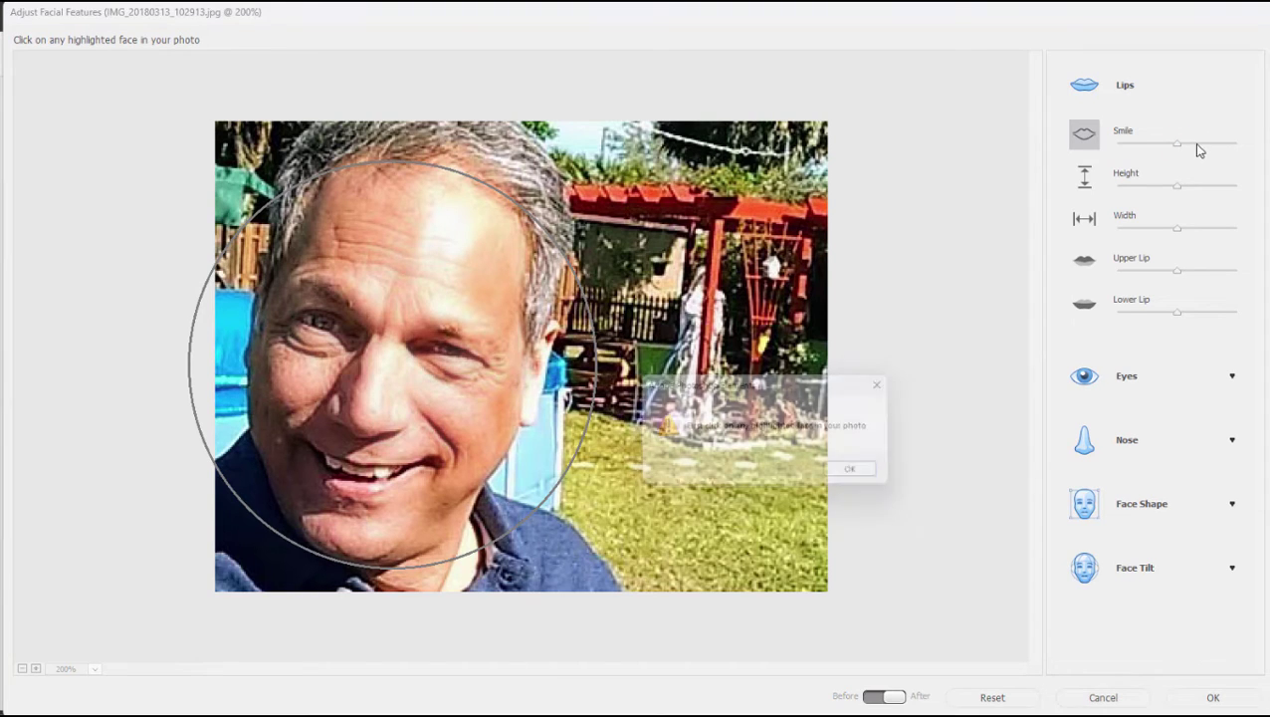
left_click(865, 474)
Step: Select the man's face, raise the Lips Smile slider, and expand the Eyes settings
left_click(526, 356)
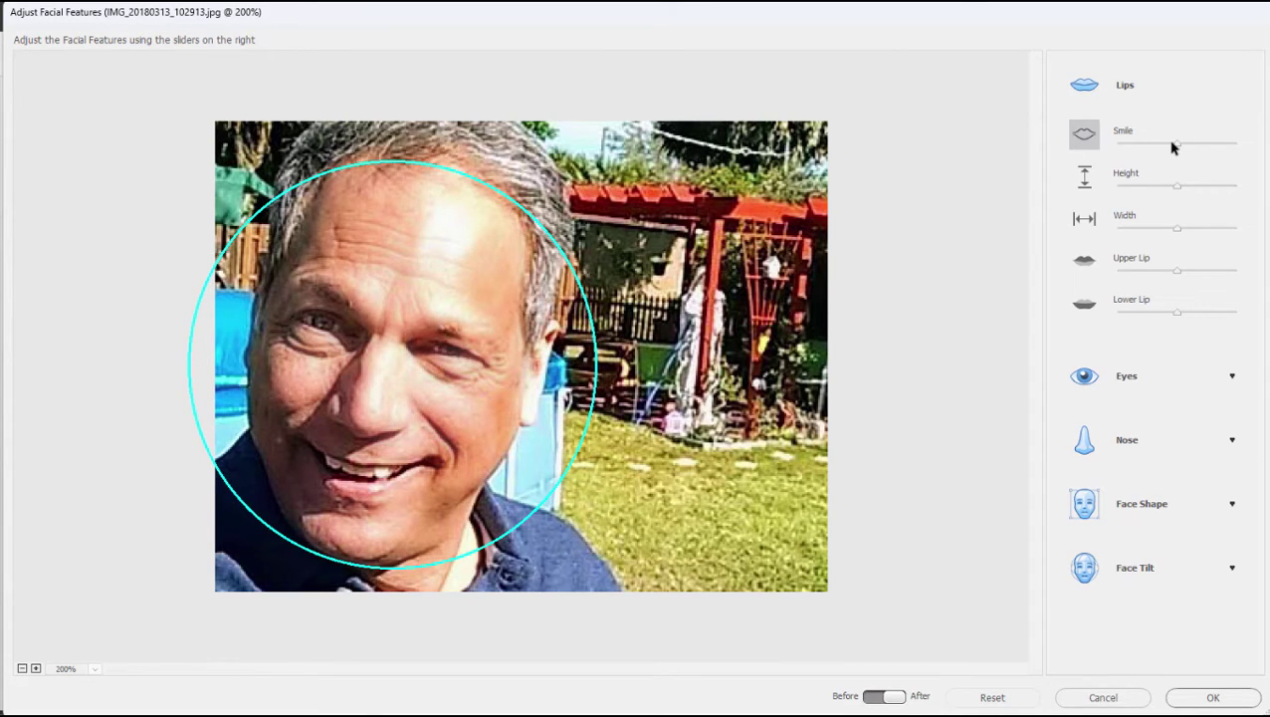
left_click_drag(1171, 147, 1237, 140)
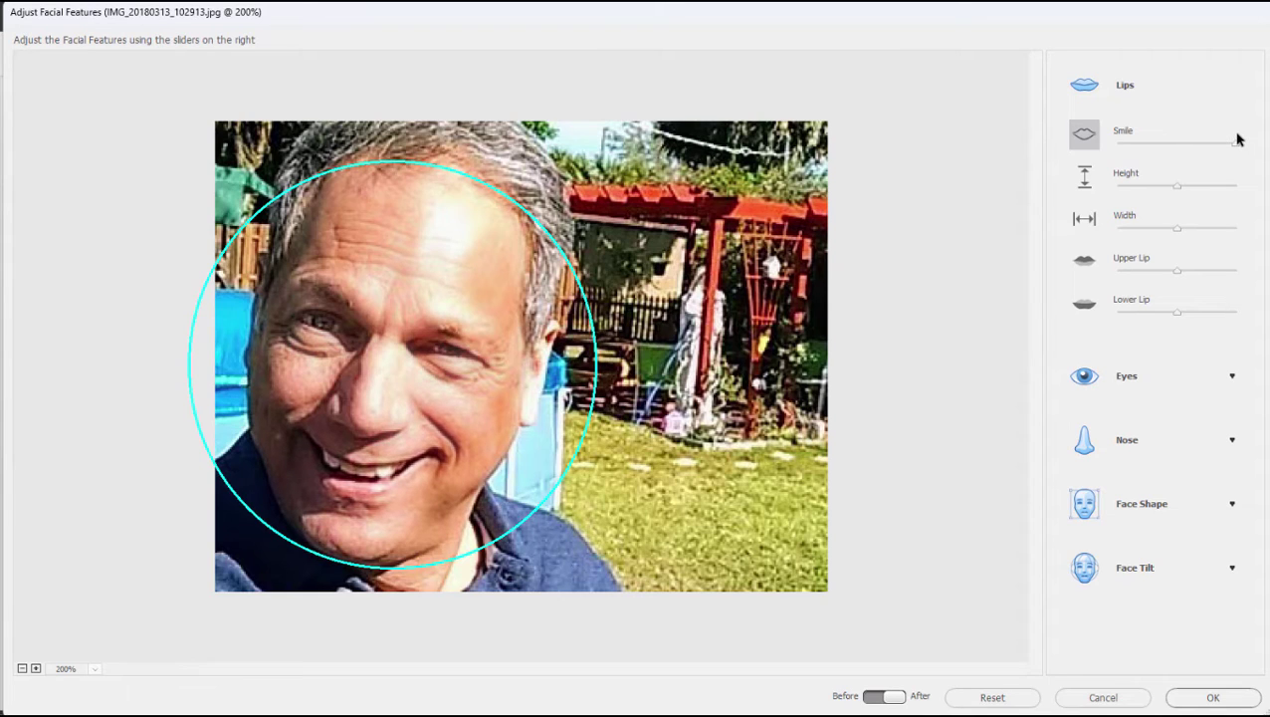
left_click_drag(1231, 144, 1199, 144)
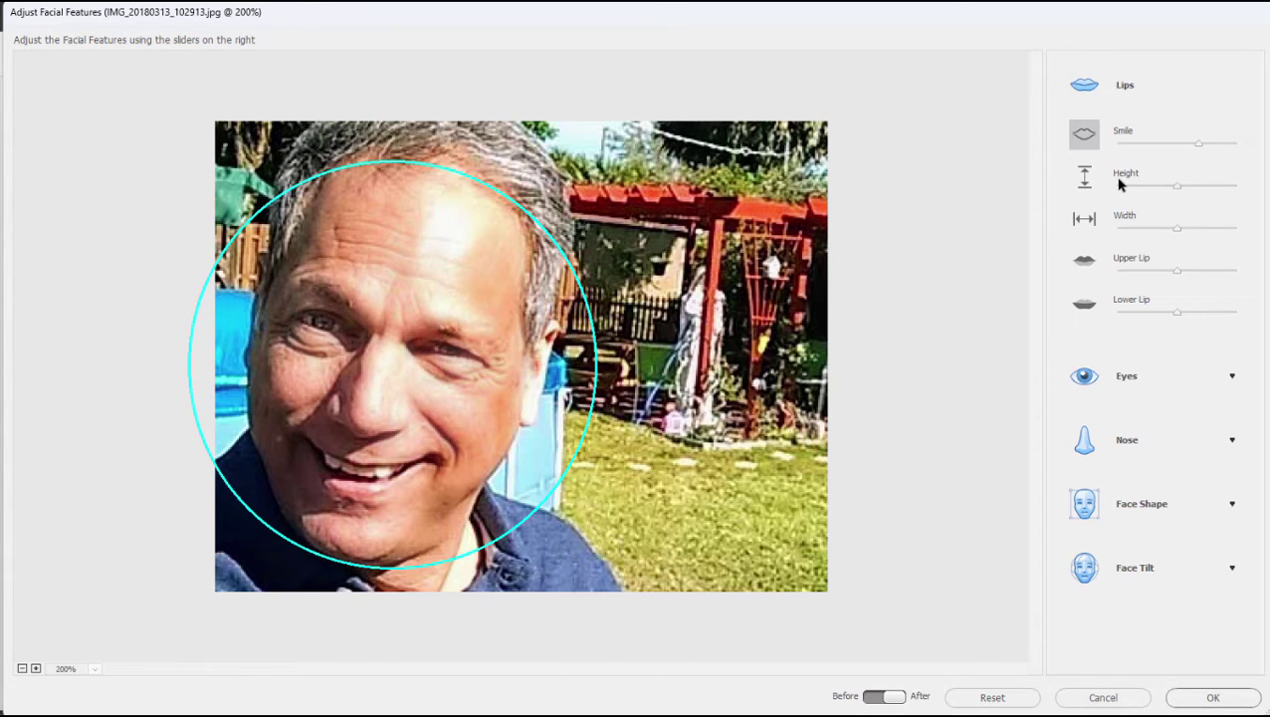
left_click(1181, 380)
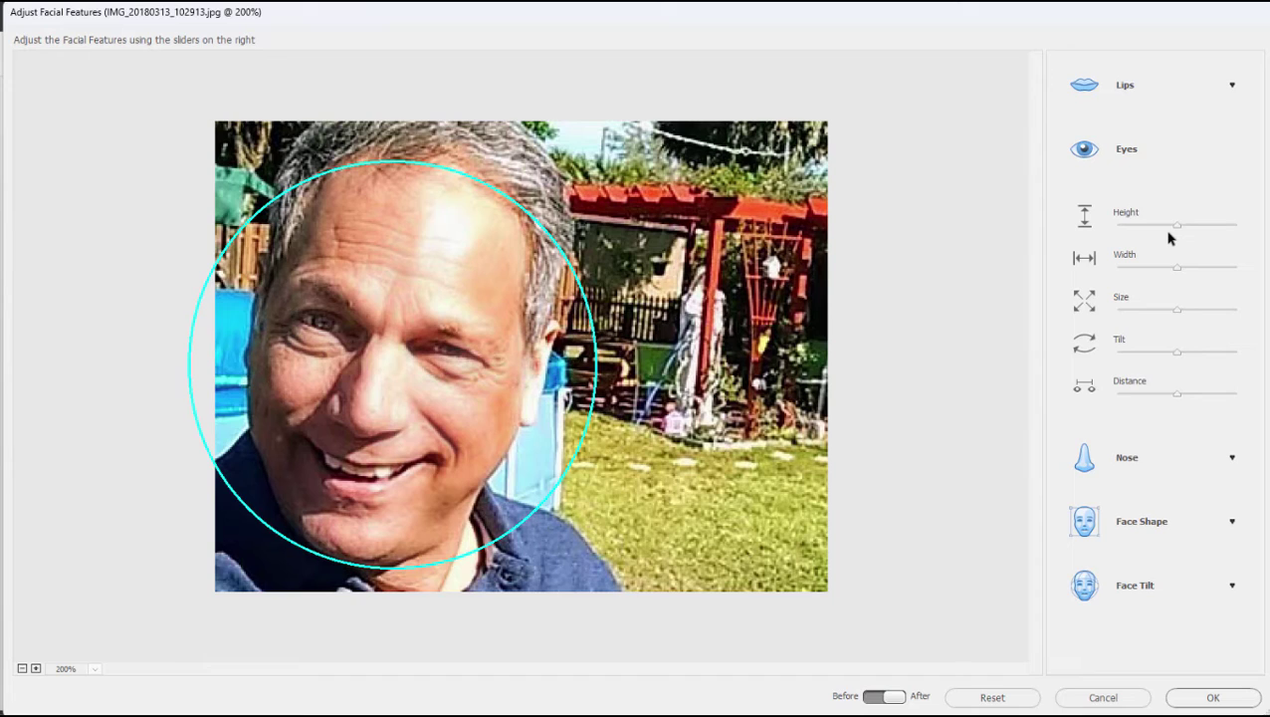
Step: Drag the Nose Width and Face Shape Width sliders left to narrow both slightly
left_click(1231, 457)
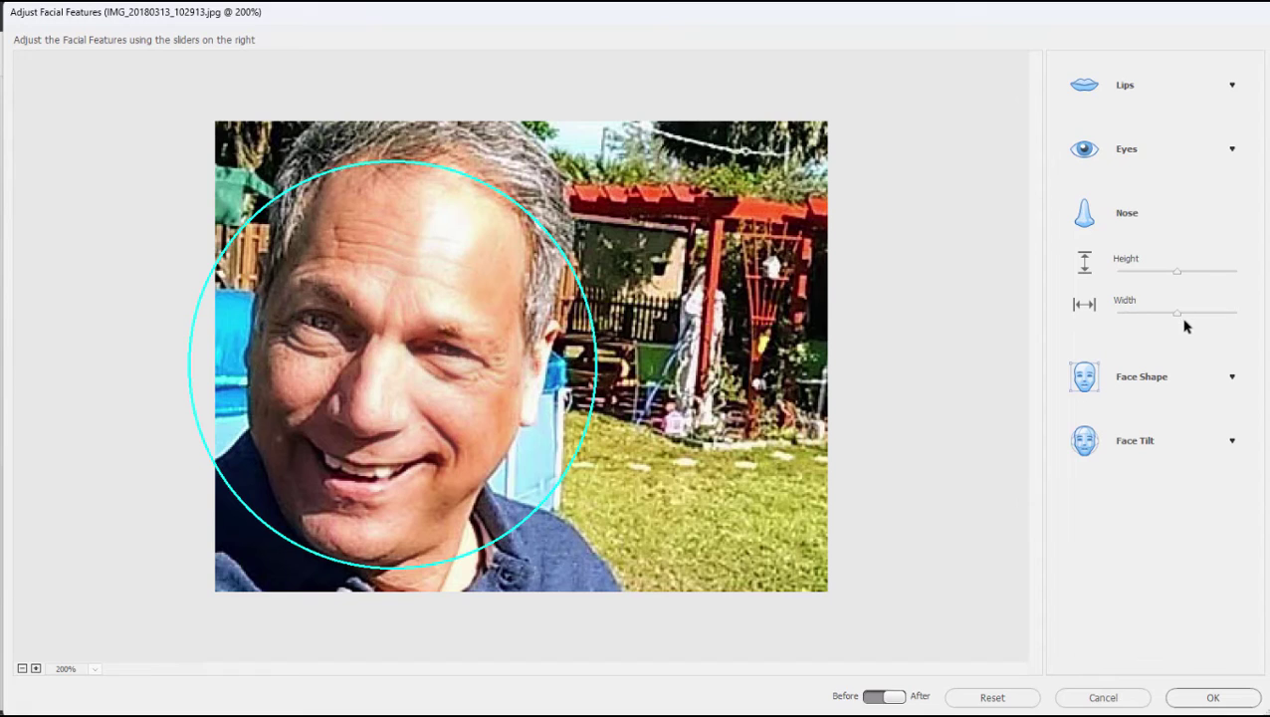
left_click_drag(1174, 315, 1118, 329)
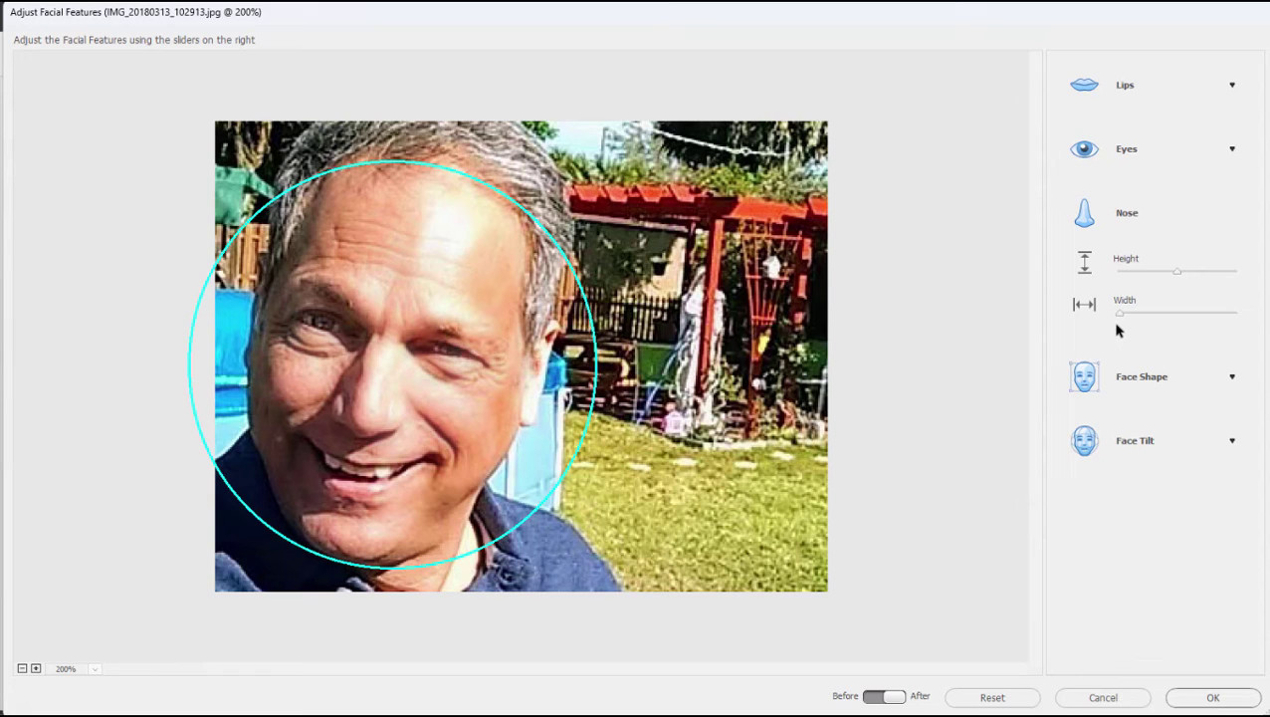
left_click(1230, 377)
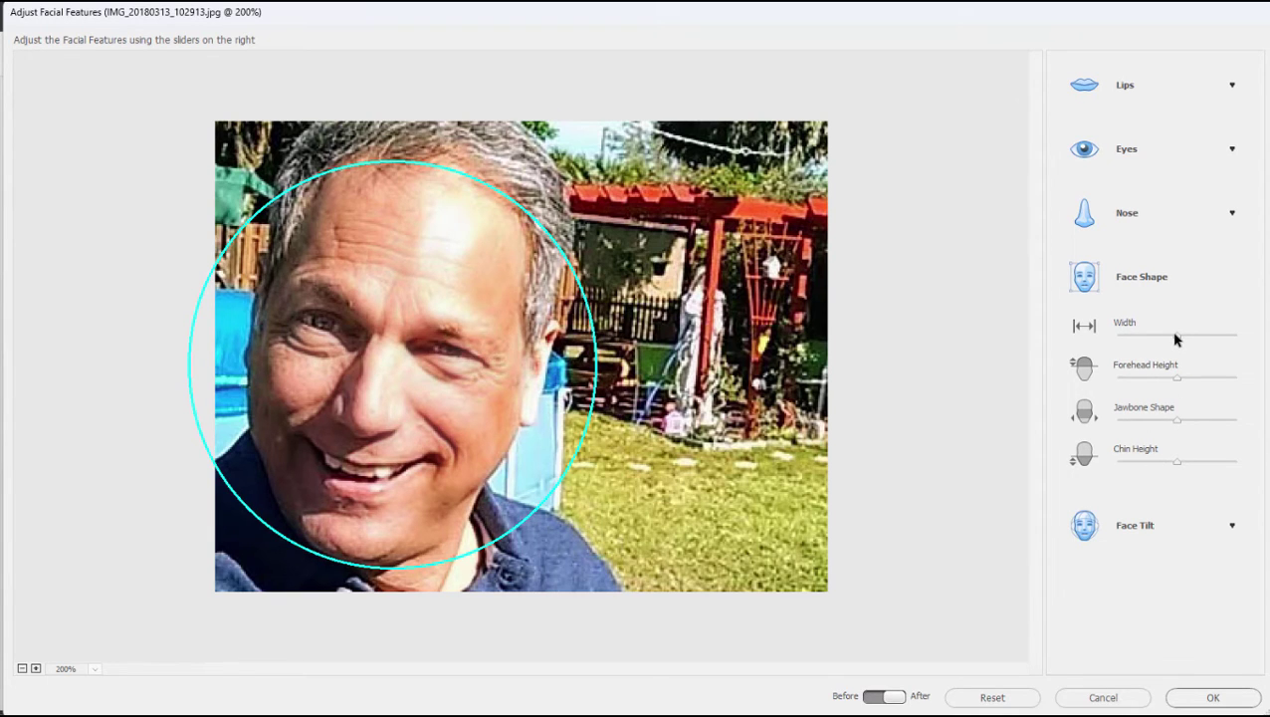
left_click_drag(1174, 337, 1161, 336)
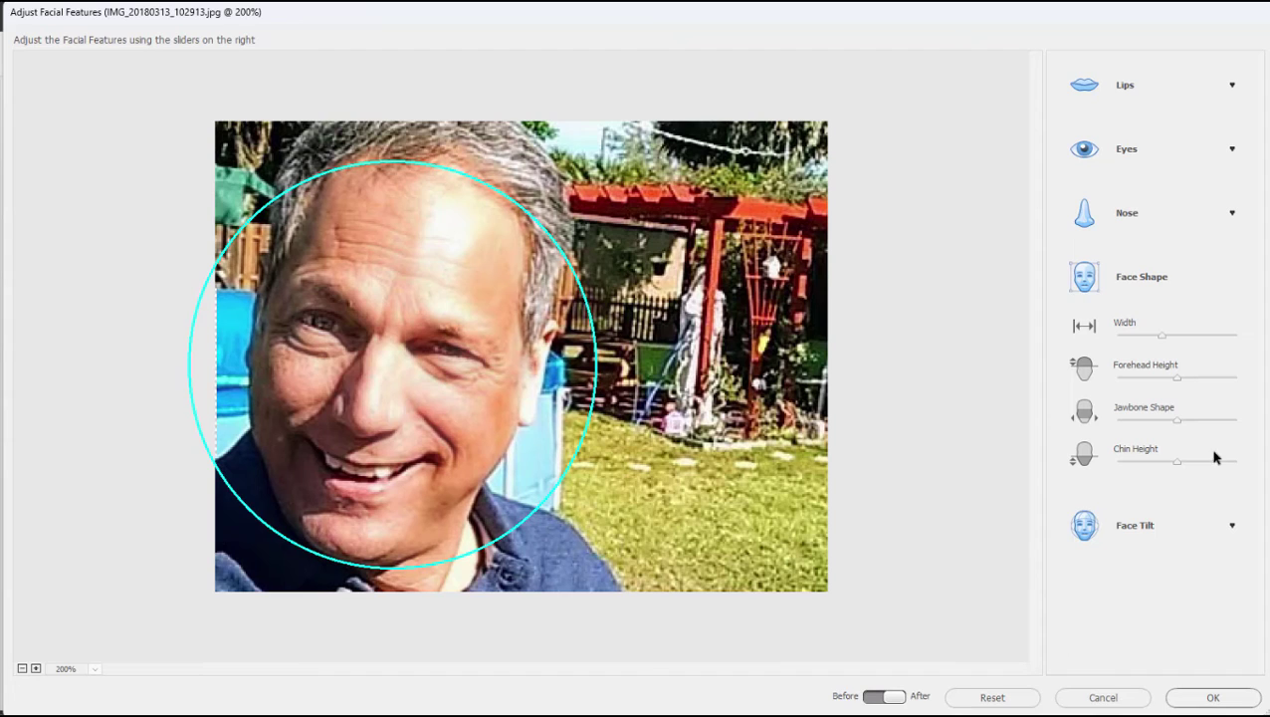
Step: Adjust the Face Tilt Angle and Left-Right sliders slightly
left_click(1232, 525)
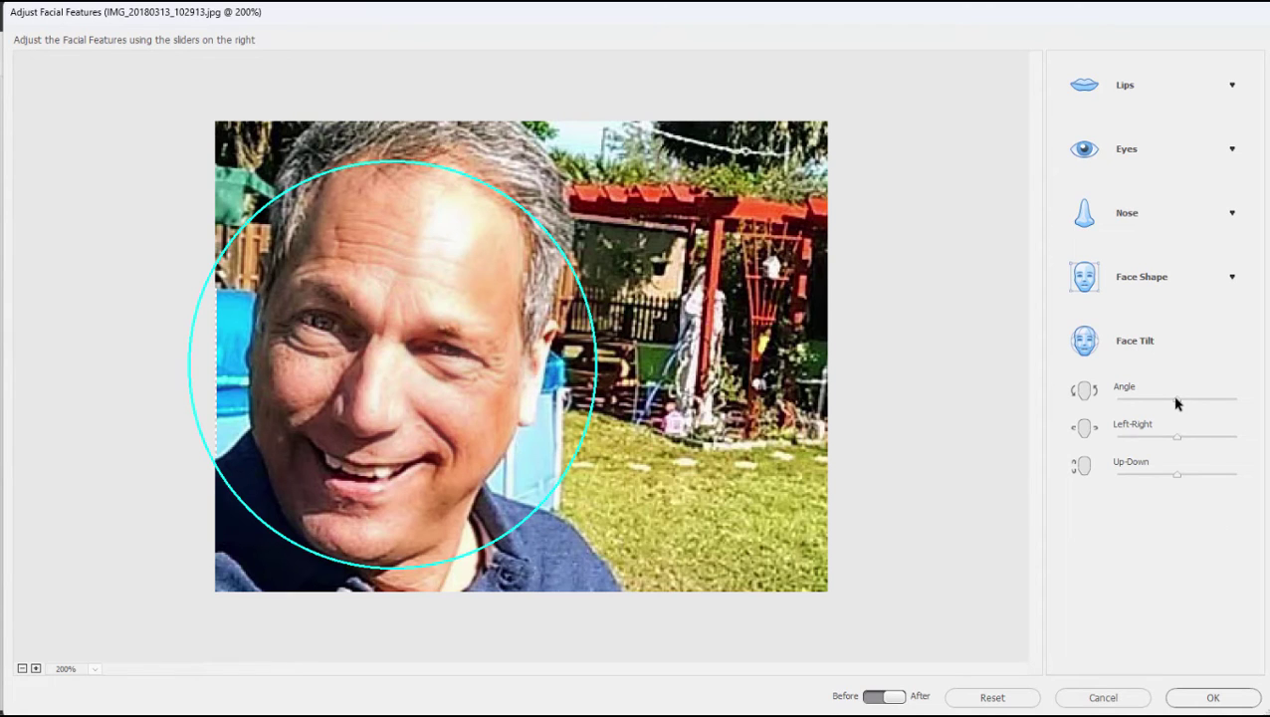
left_click_drag(1177, 403, 1236, 435)
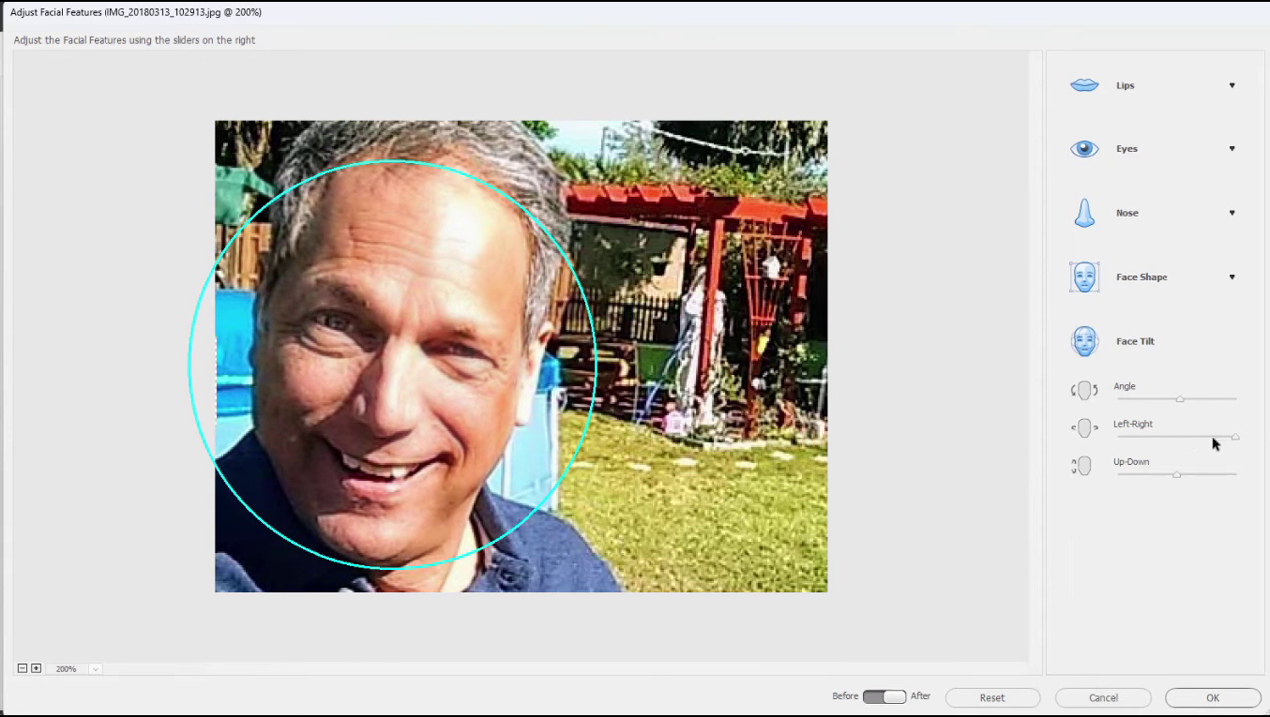
left_click_drag(1145, 443, 1164, 476)
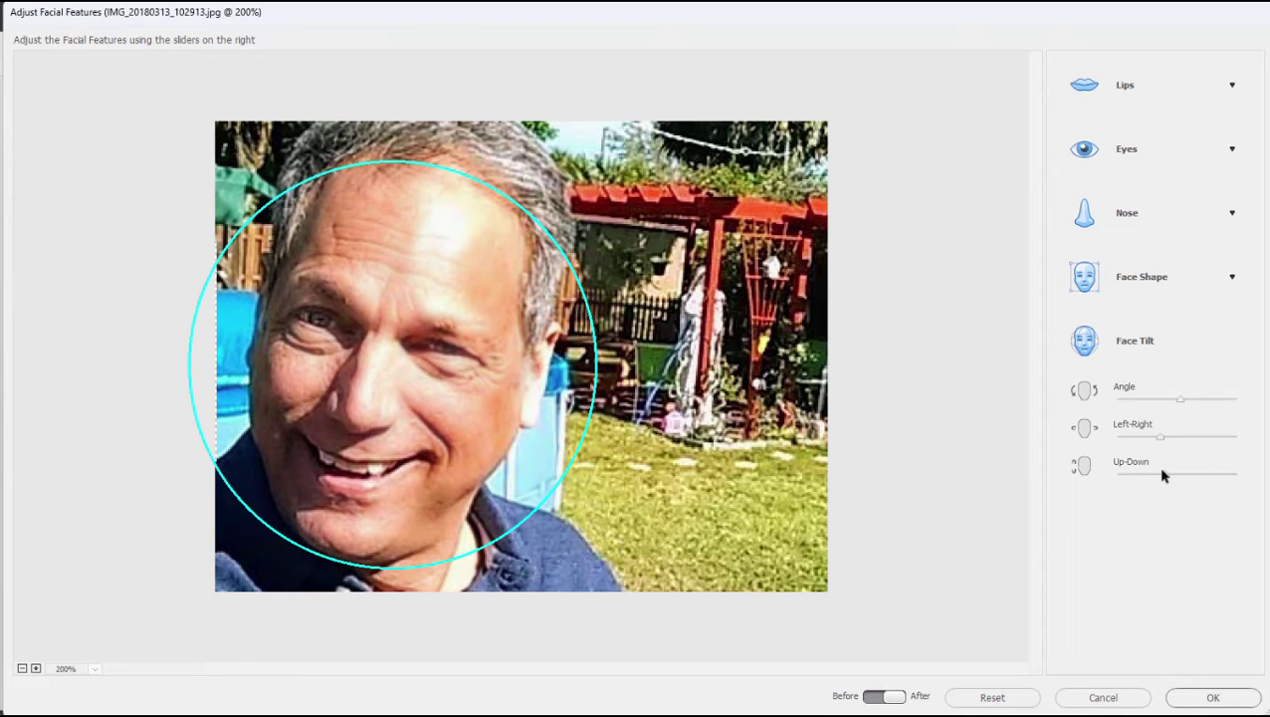
Step: Commit the facial changes and show Before & After - Horizontal, panned to both faces
left_click(1210, 698)
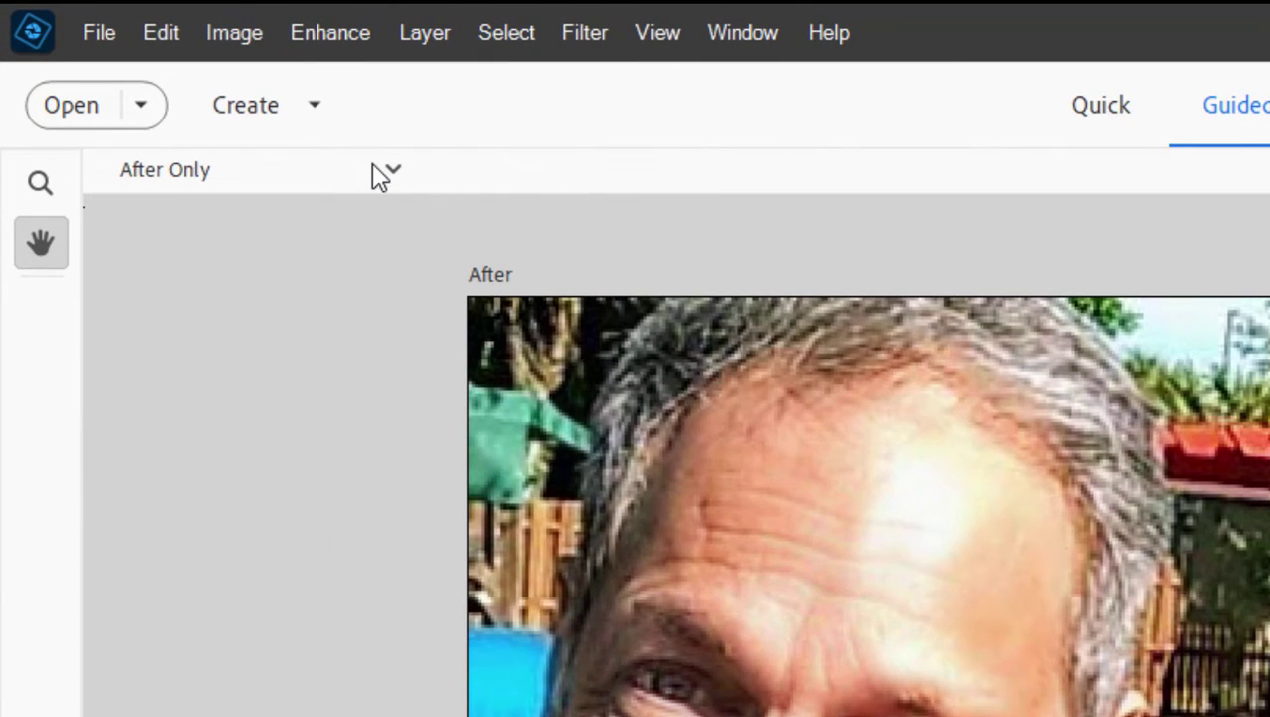
left_click(382, 176)
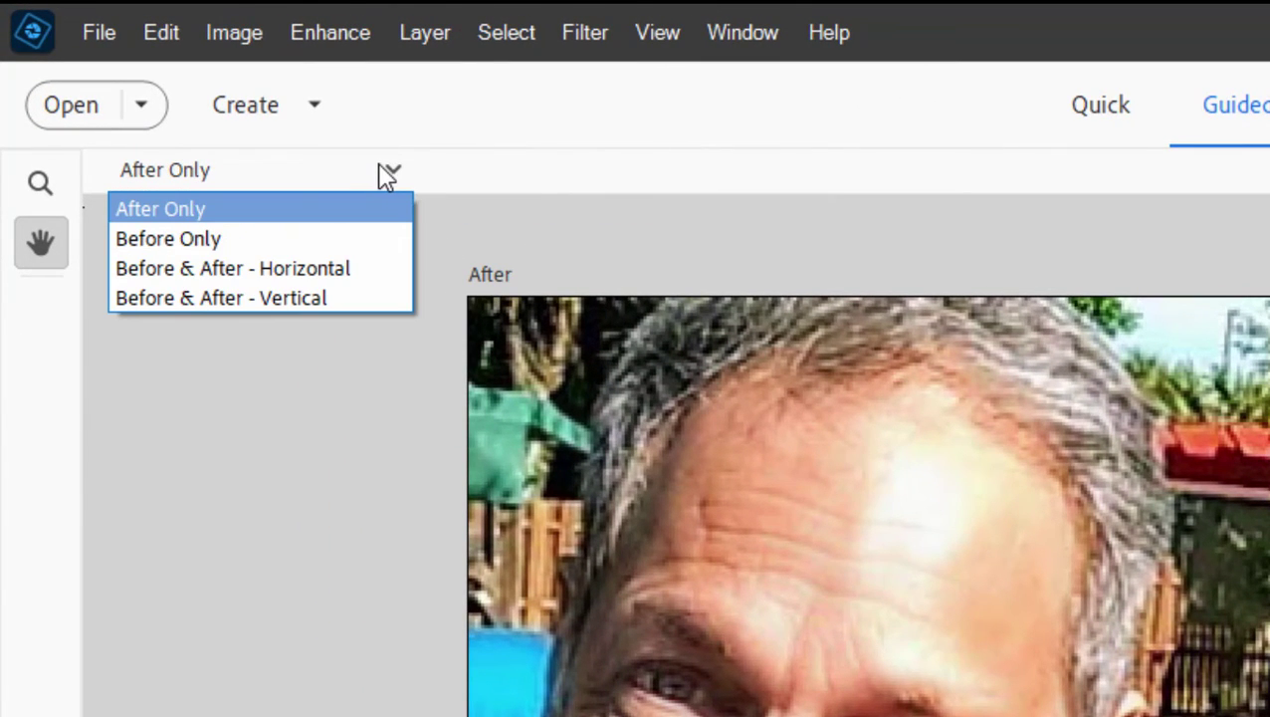
left_click(312, 266)
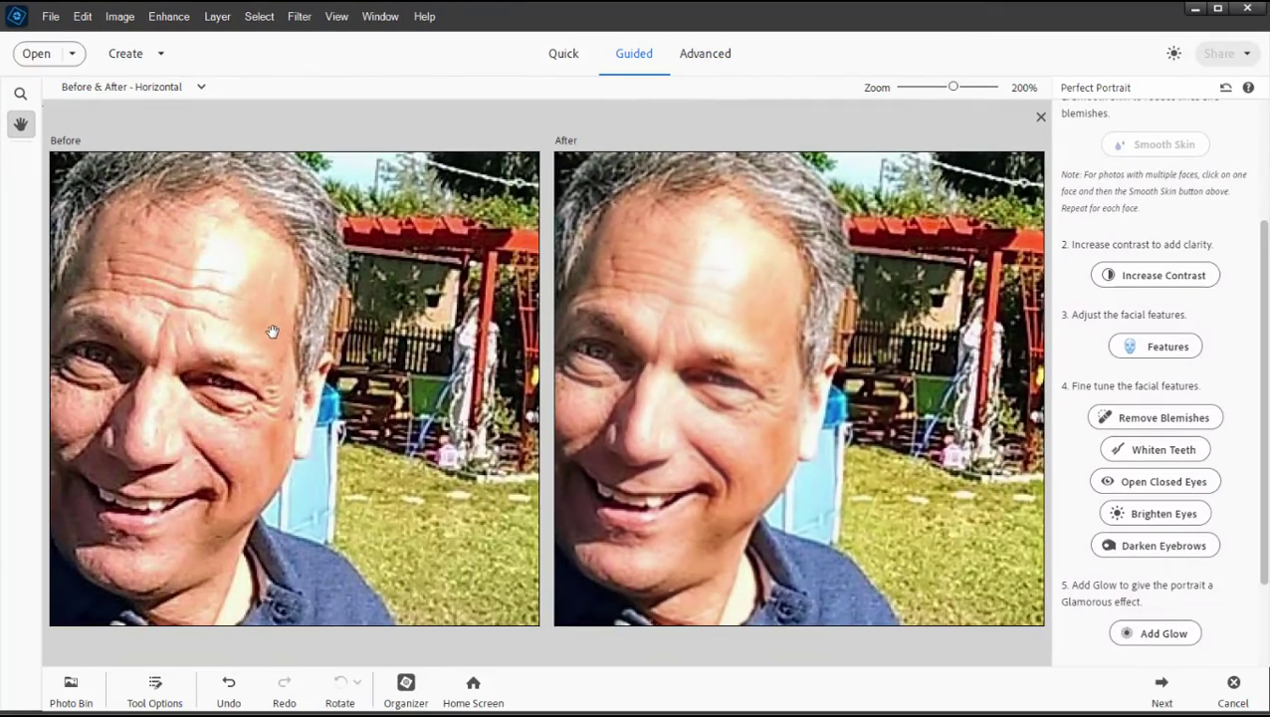
left_click_drag(341, 417, 450, 427)
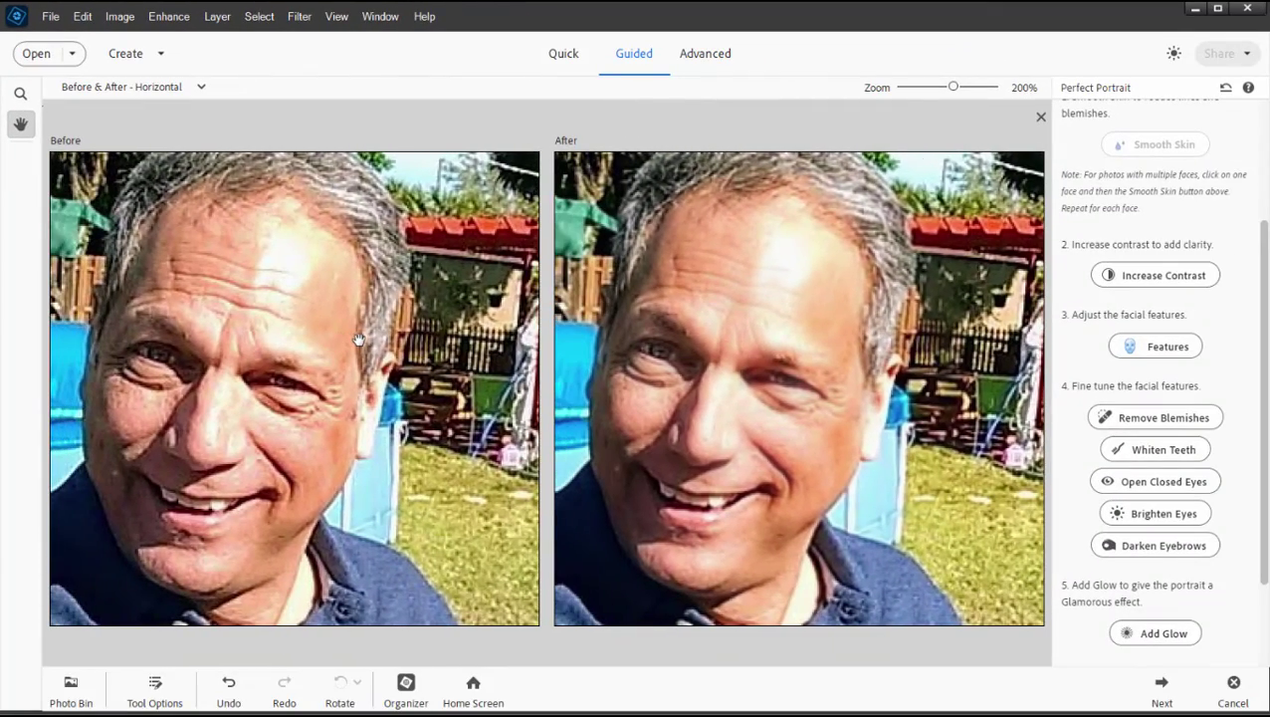